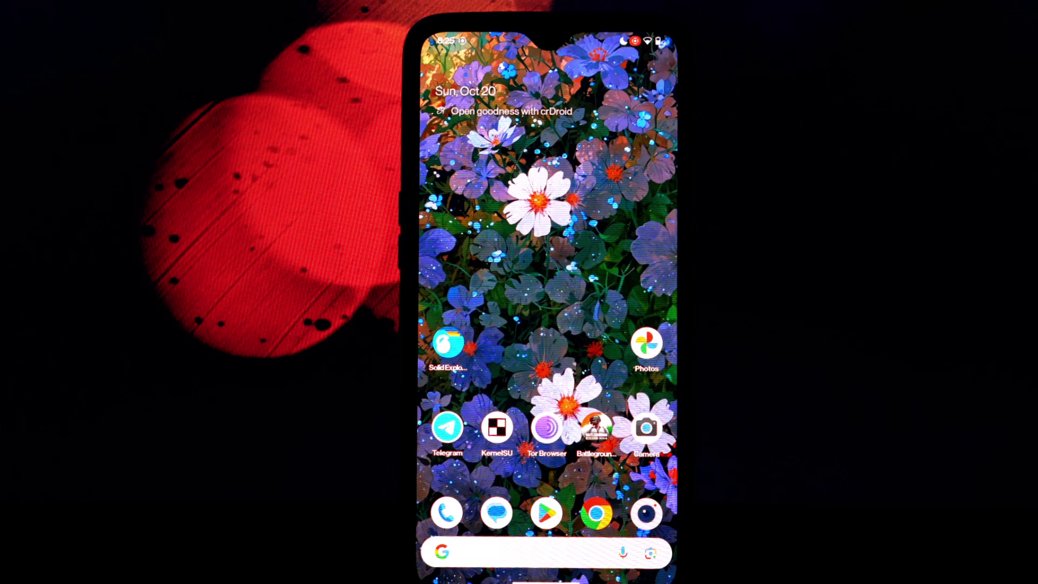
# Launch Solid Explorer to look for the WRM7 module zip
pyautogui.click(448, 344)
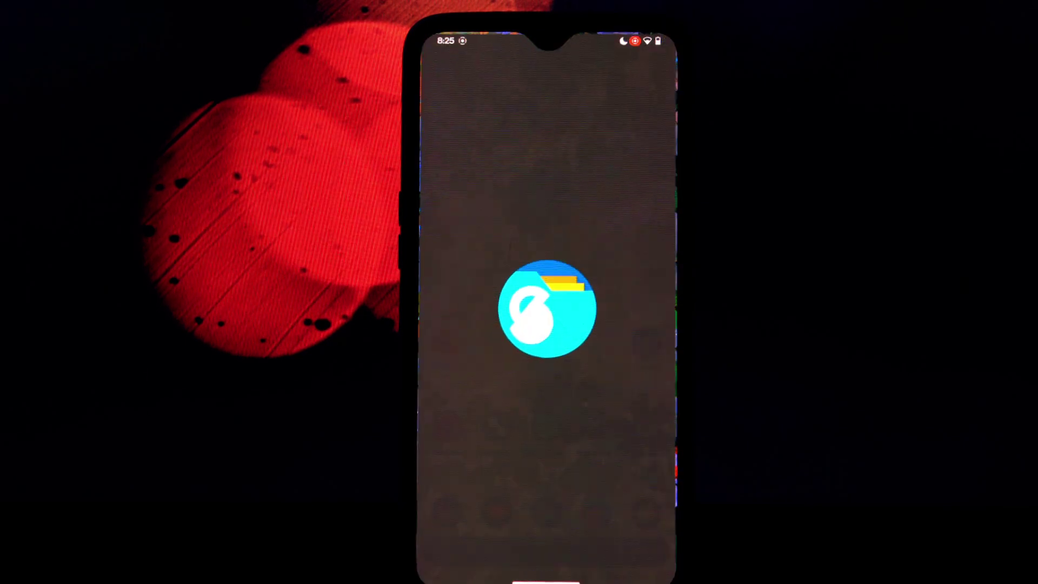